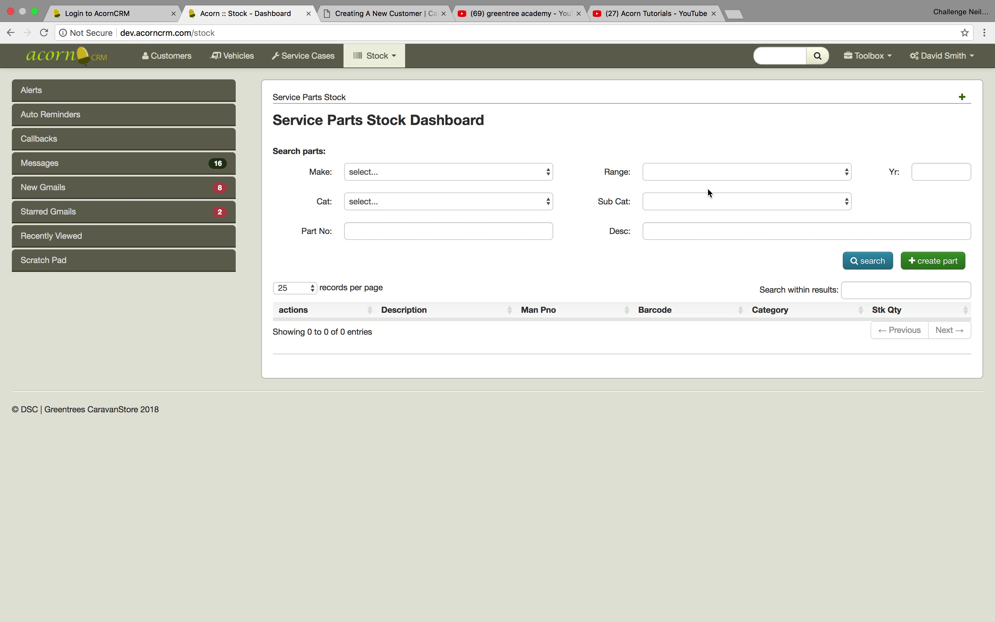
Step: Search the service parts for the description "test%" and view the stock levels by department for Test part 1
{"action": "left_click", "coordinate": [683, 234]}
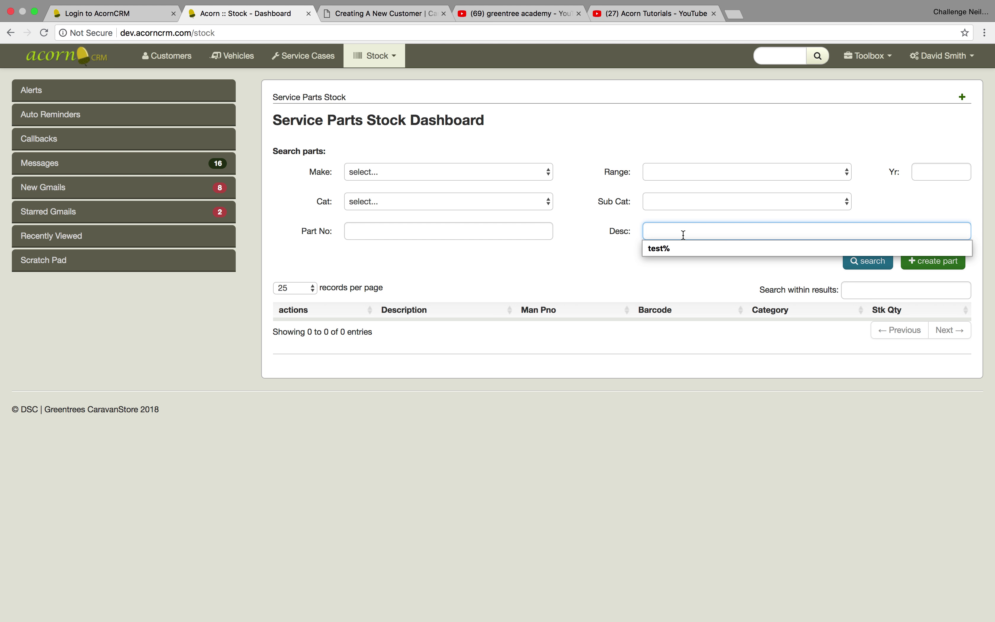
{"action": "left_click", "coordinate": [678, 247]}
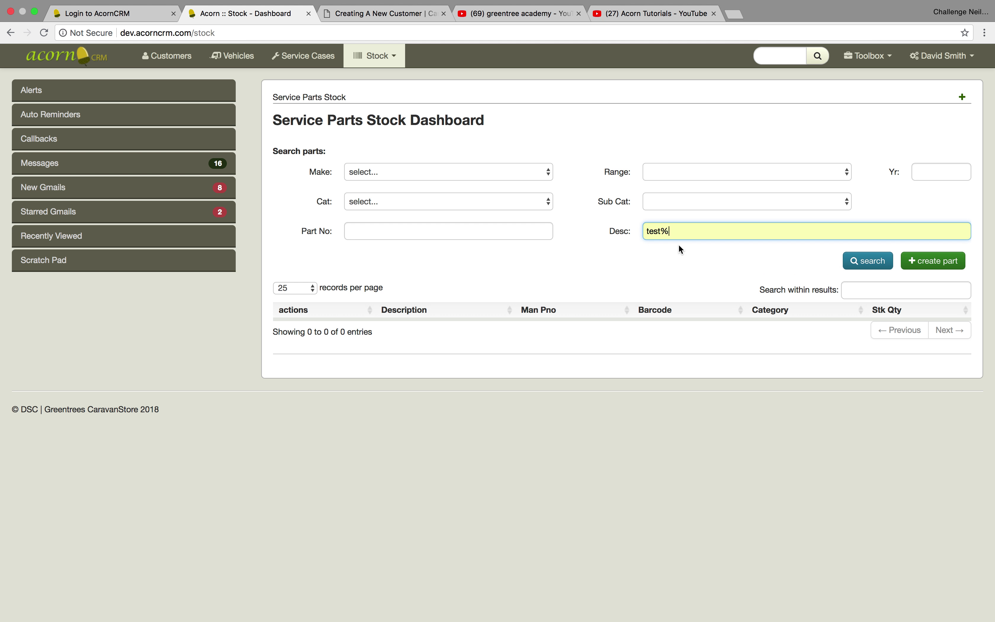
{"action": "left_click", "coordinate": [863, 264]}
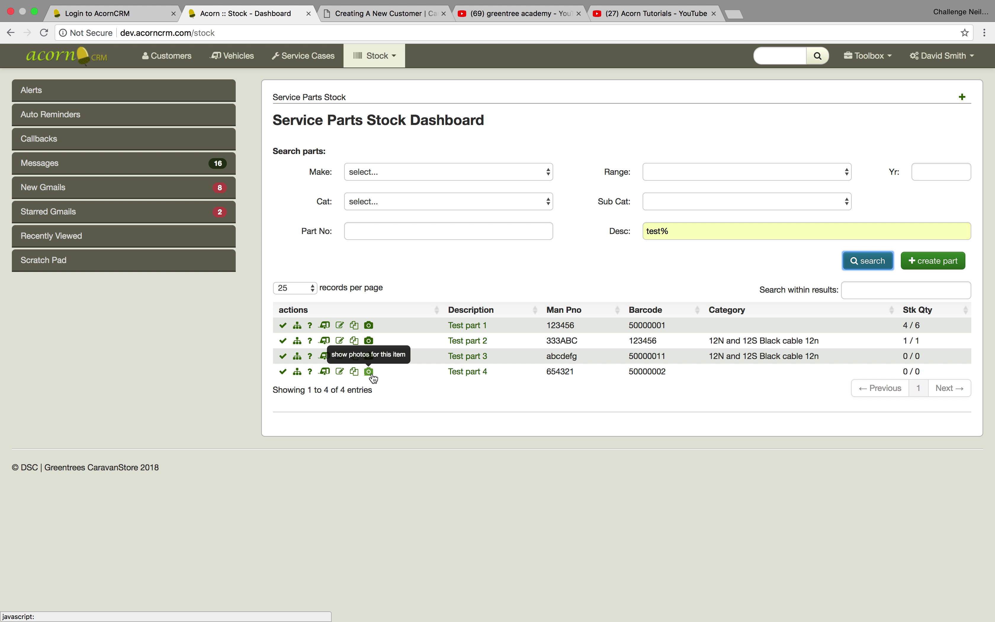
{"action": "left_click", "coordinate": [283, 328]}
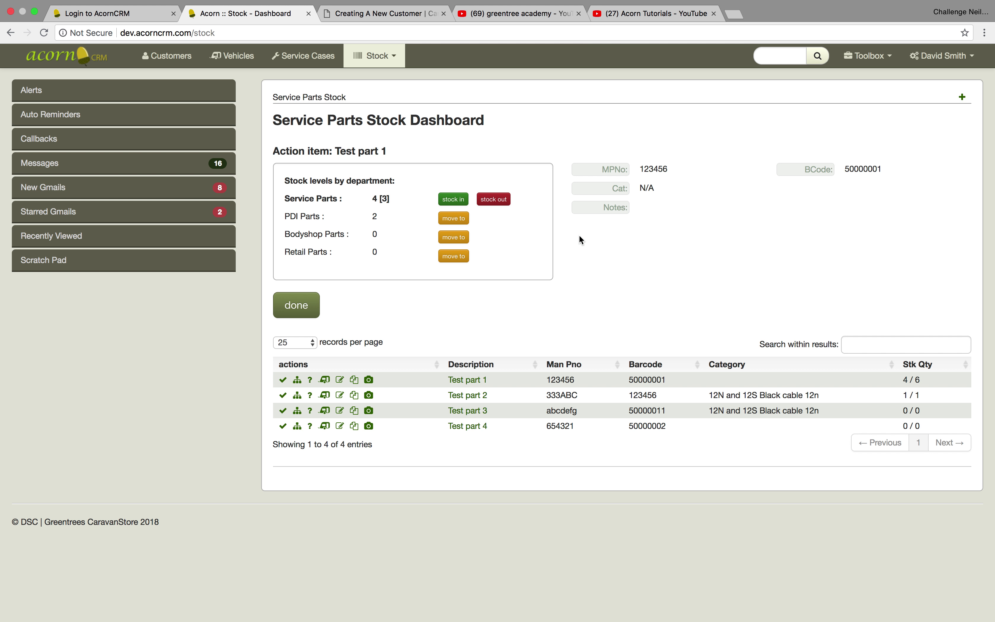
{"action": "left_click", "coordinate": [297, 306]}
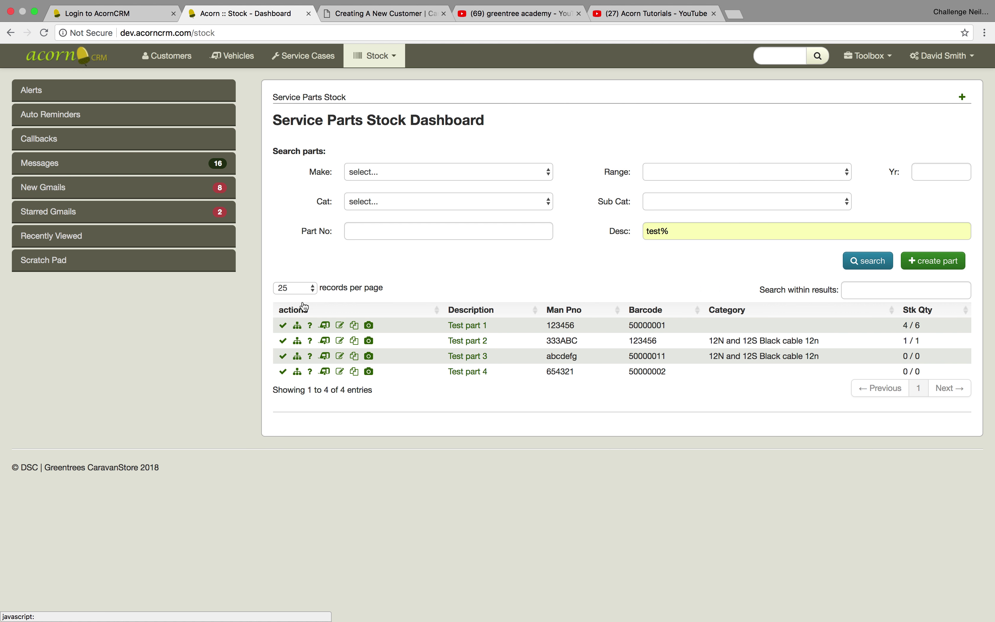
{"action": "left_click", "coordinate": [341, 327]}
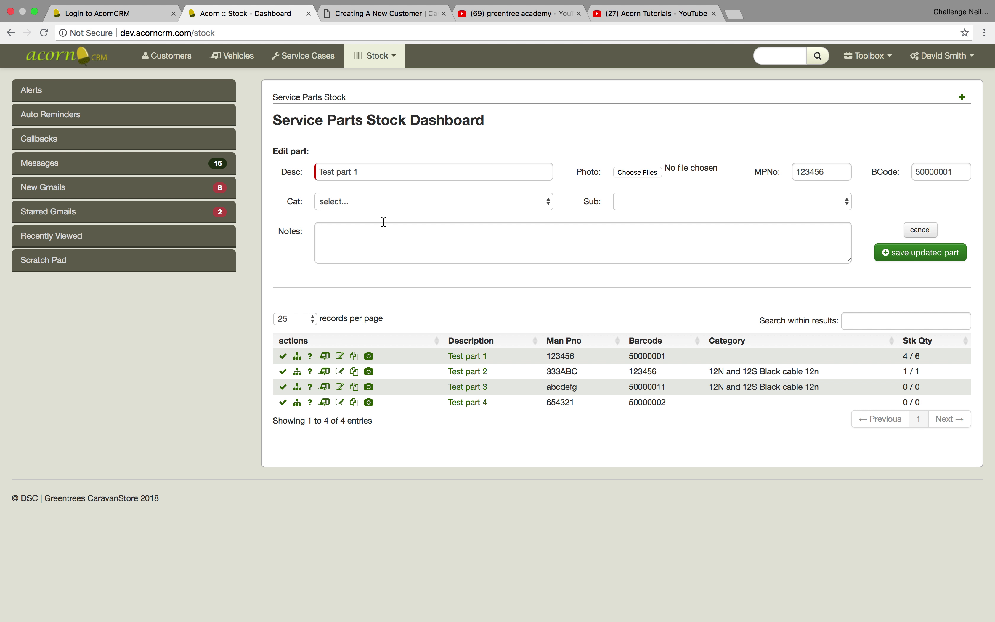
{"action": "left_click", "coordinate": [391, 206]}
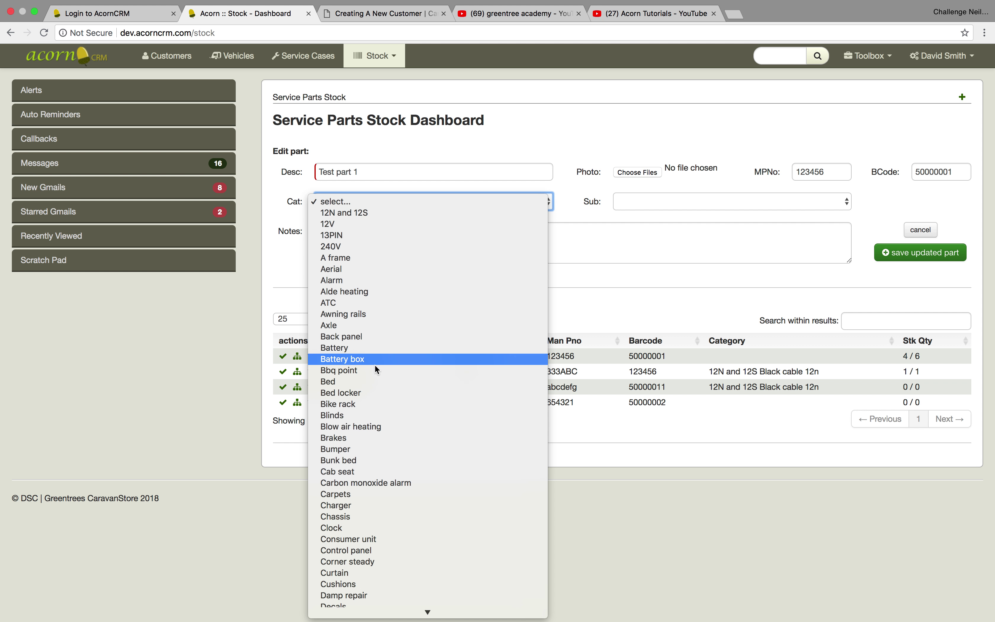
{"action": "left_click", "coordinate": [380, 382]}
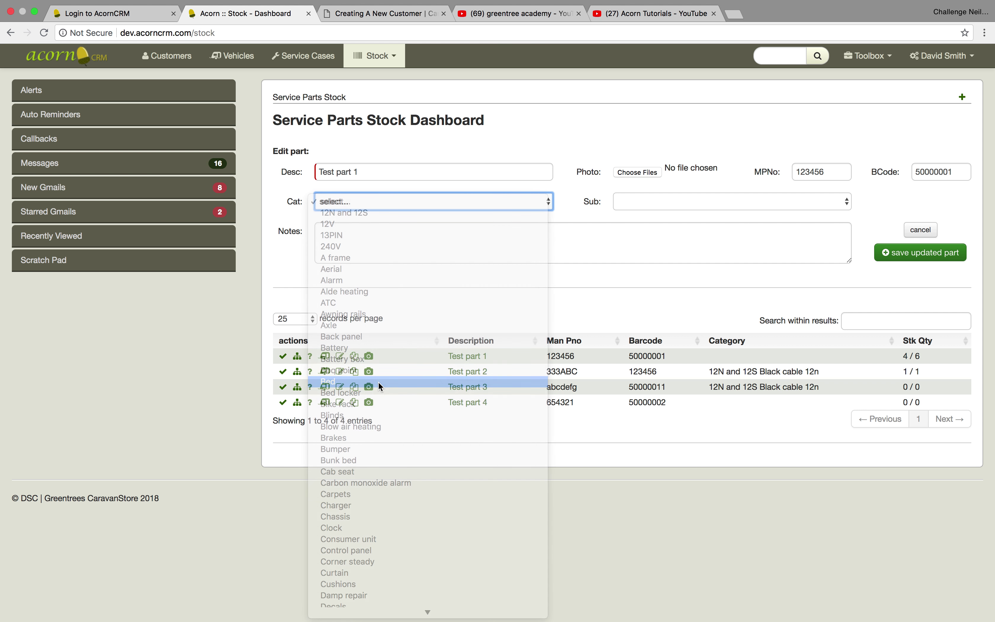
{"action": "left_click", "coordinate": [667, 201]}
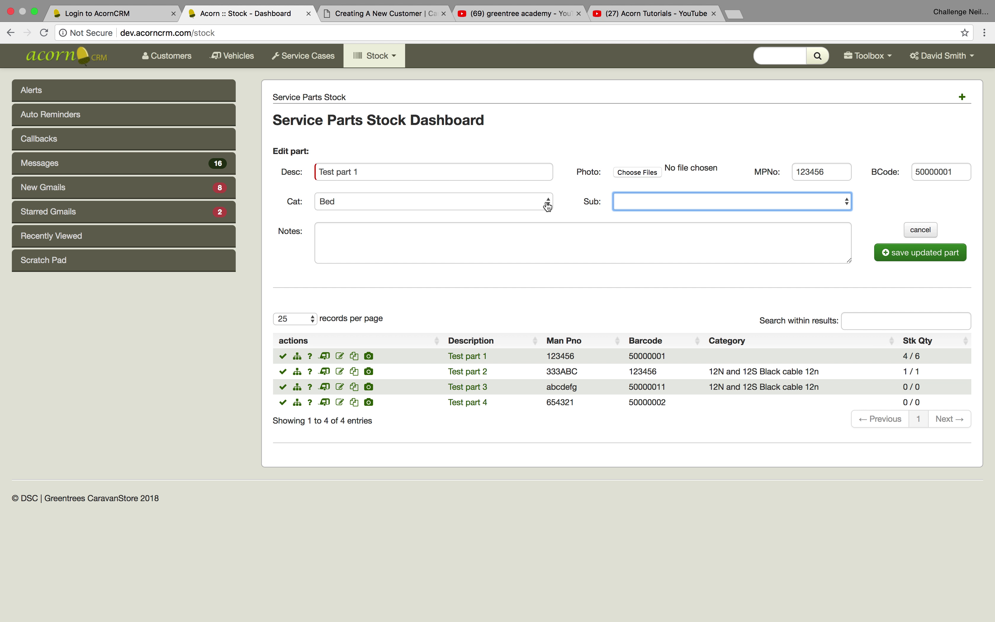
{"action": "left_click", "coordinate": [548, 202]}
{"action": "left_click", "coordinate": [532, 202]}
{"action": "left_click", "coordinate": [679, 205]}
{"action": "left_click", "coordinate": [360, 205]}
{"action": "left_click", "coordinate": [360, 213]}
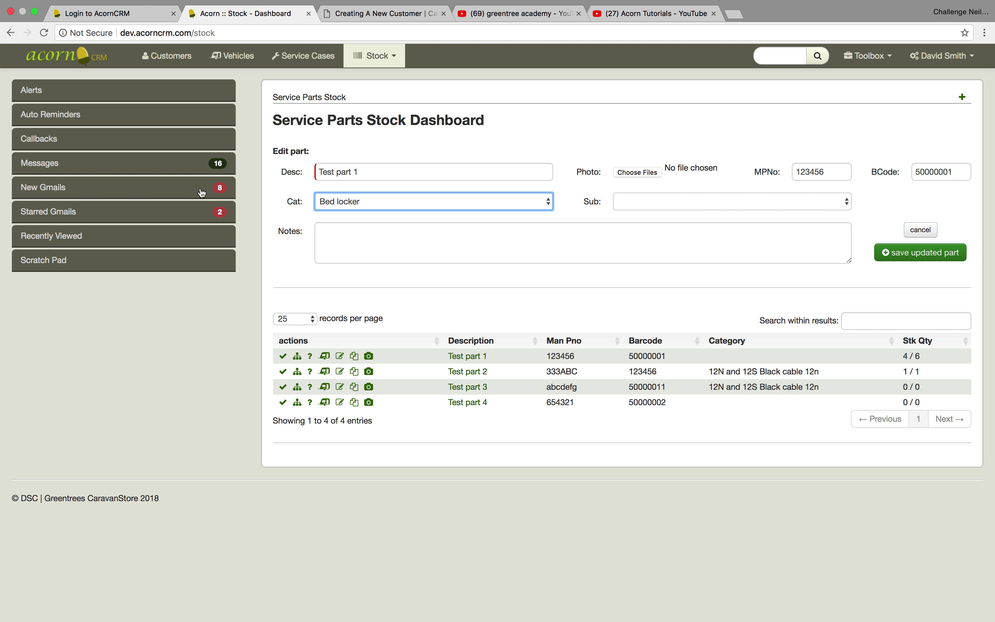
{"action": "left_click", "coordinate": [905, 243]}
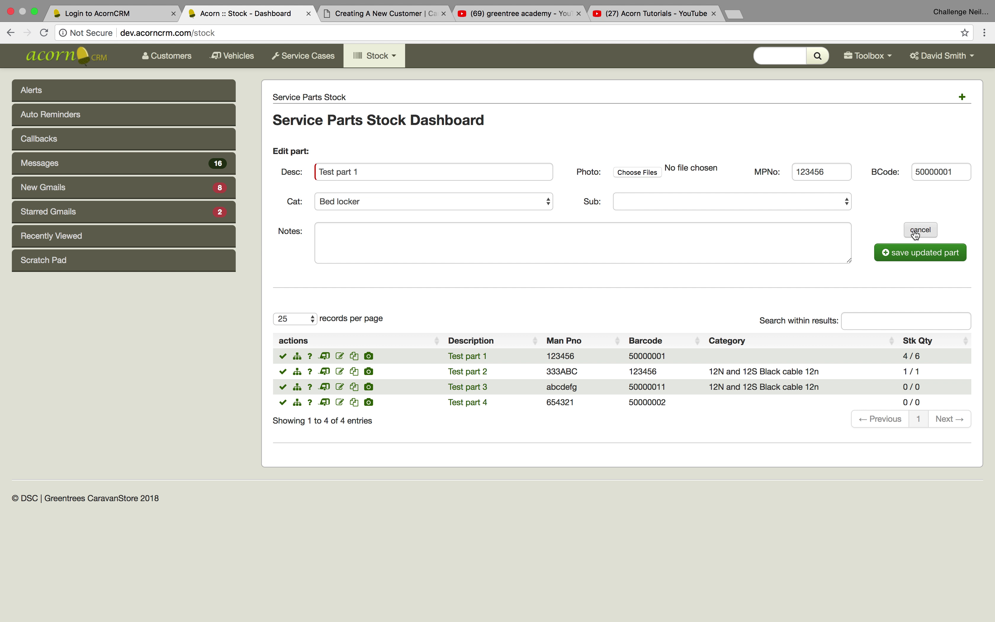
{"action": "left_click", "coordinate": [916, 233]}
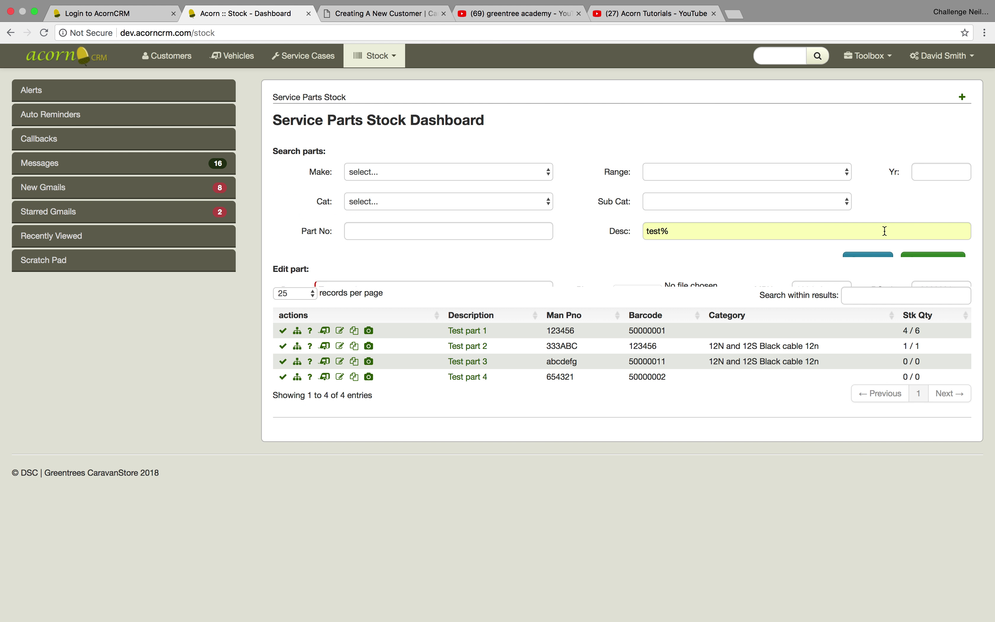
Step: Reopen the action view of Test part 1 and examine its Service Parts and PDI Parts stock levels
{"action": "left_click", "coordinate": [283, 326]}
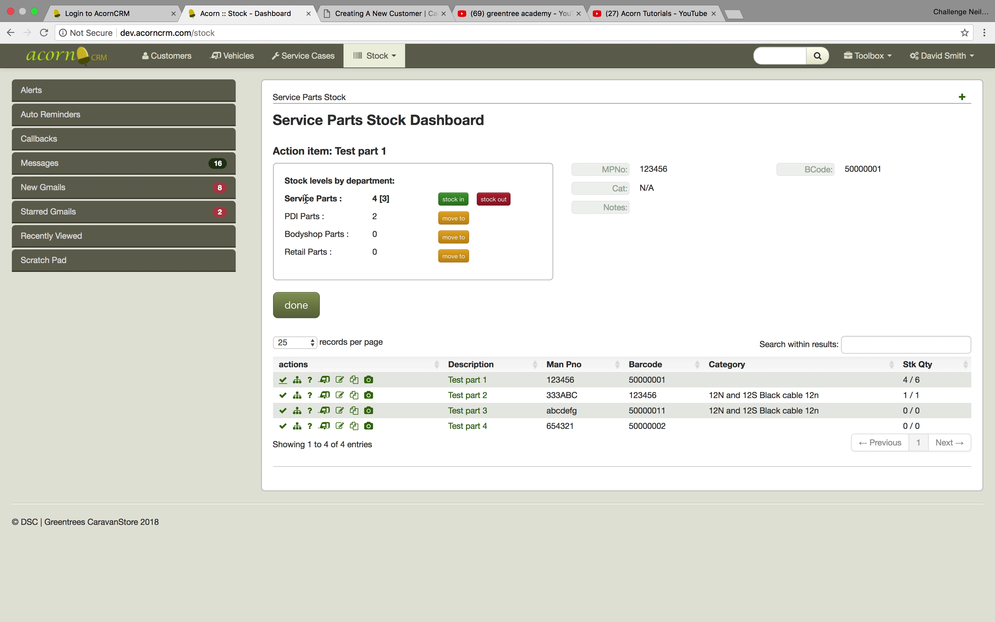
{"action": "triple_click", "coordinate": [374, 199]}
{"action": "left_click_drag", "start_coordinate": [377, 198], "coordinate": [374, 198]}
{"action": "left_click", "coordinate": [389, 198]}
{"action": "left_click_drag", "start_coordinate": [287, 214], "coordinate": [330, 218]}
{"action": "left_click", "coordinate": [318, 219]}
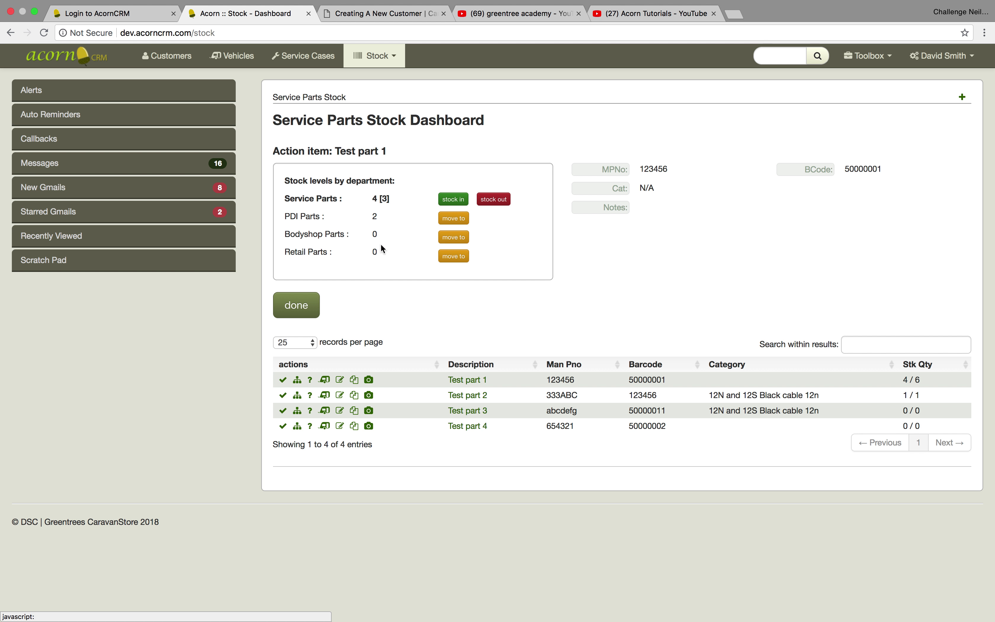
Step: Try to transfer a quantity of 1 of Test part 1 from Service Parts to Bodyshop Parts
{"action": "left_click", "coordinate": [468, 238]}
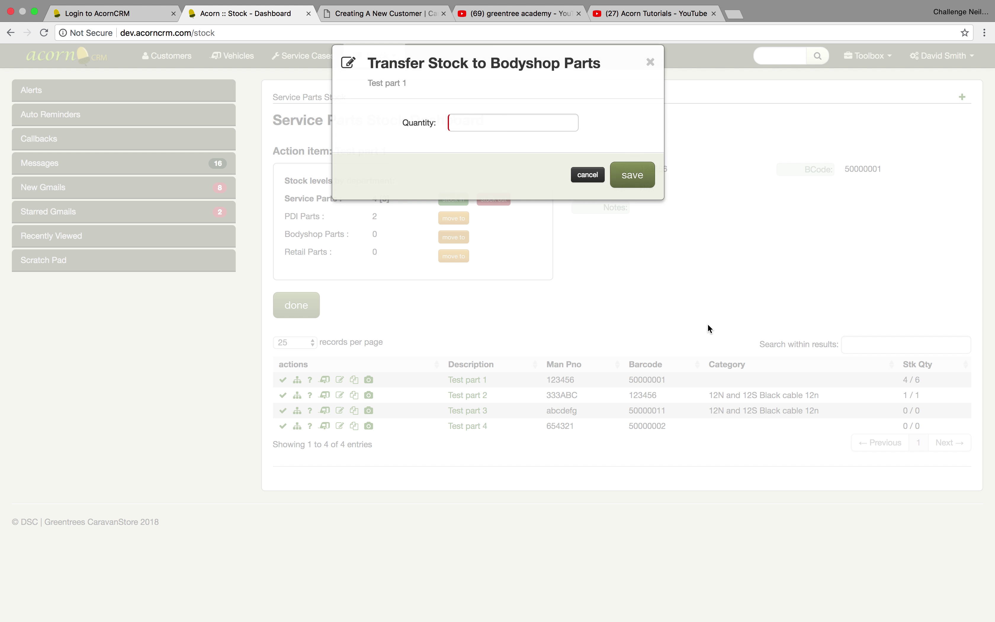
{"action": "left_click", "coordinate": [525, 128]}
{"action": "type", "text": "1"}
{"action": "left_click", "coordinate": [625, 179]}
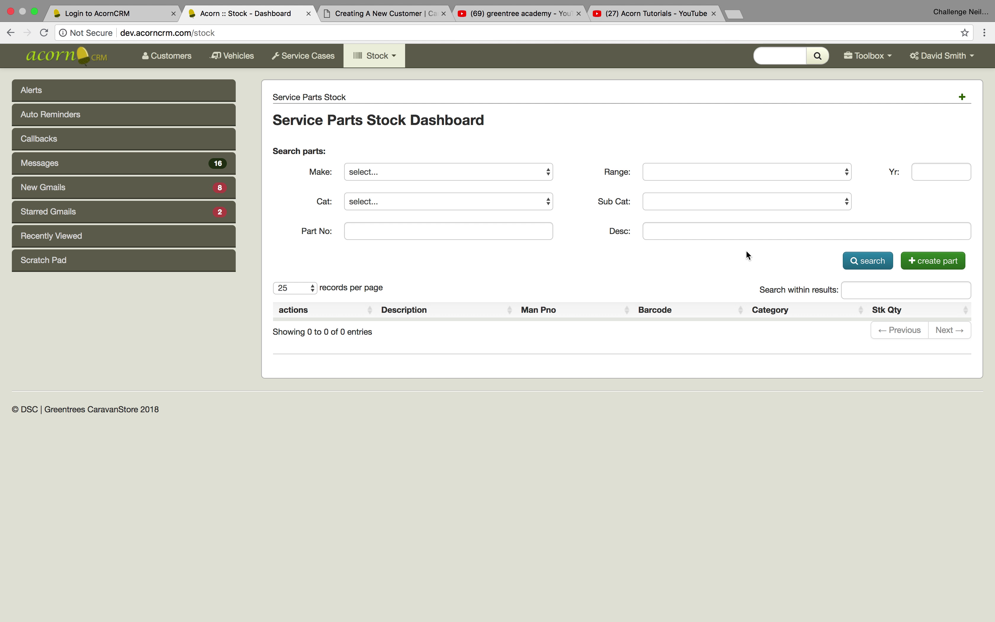
Step: Search the parts for "test%" again and check the Service Parts stock figures of Test part 1 in its action view
{"action": "left_click", "coordinate": [731, 231]}
{"action": "left_click", "coordinate": [726, 247]}
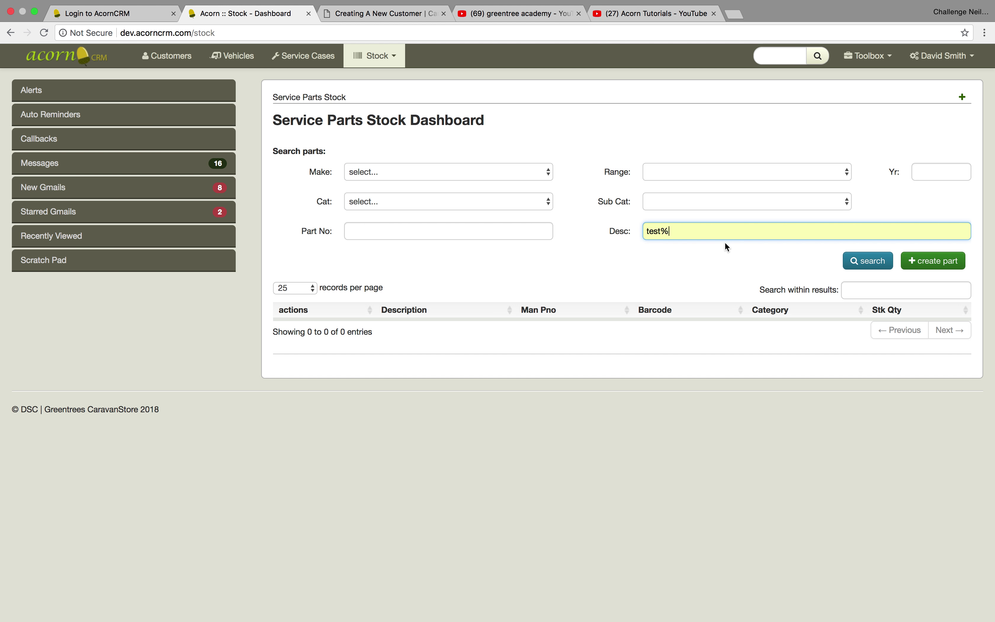
{"action": "left_click", "coordinate": [860, 267]}
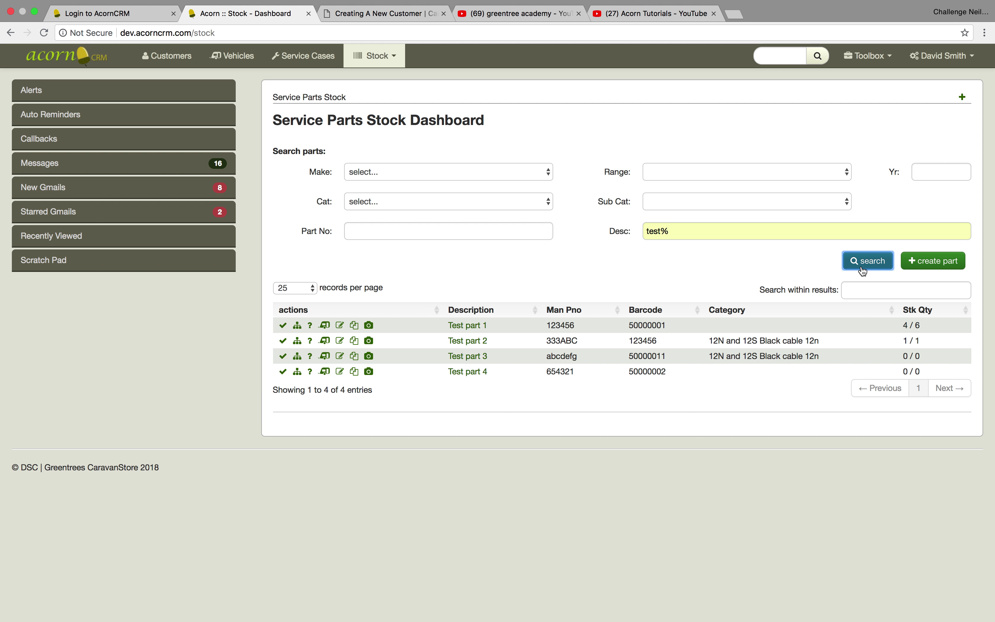
{"action": "left_click", "coordinate": [283, 325]}
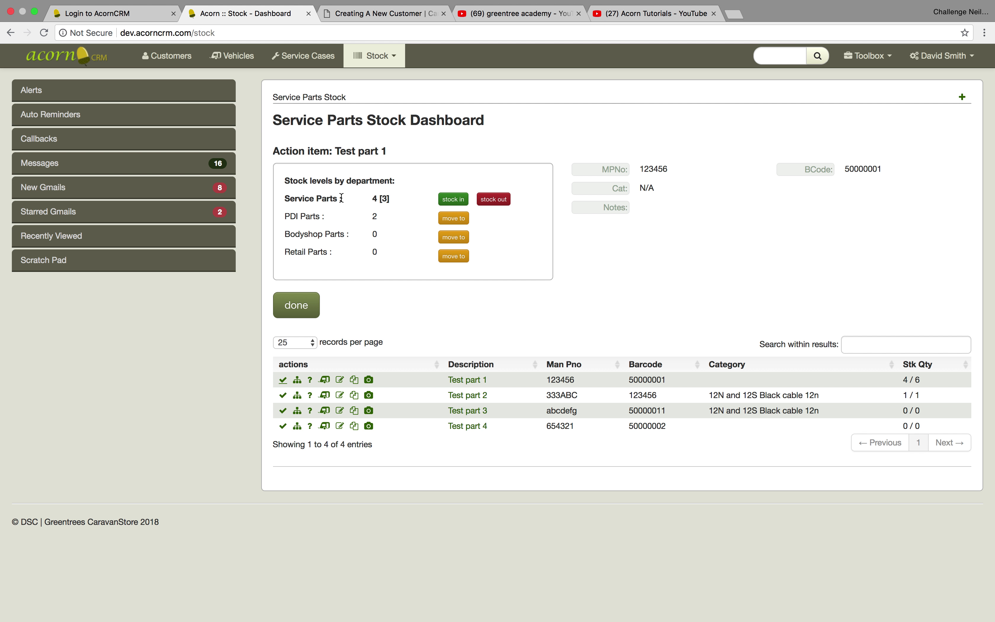
{"action": "double_click", "coordinate": [385, 198]}
{"action": "left_click", "coordinate": [415, 217]}
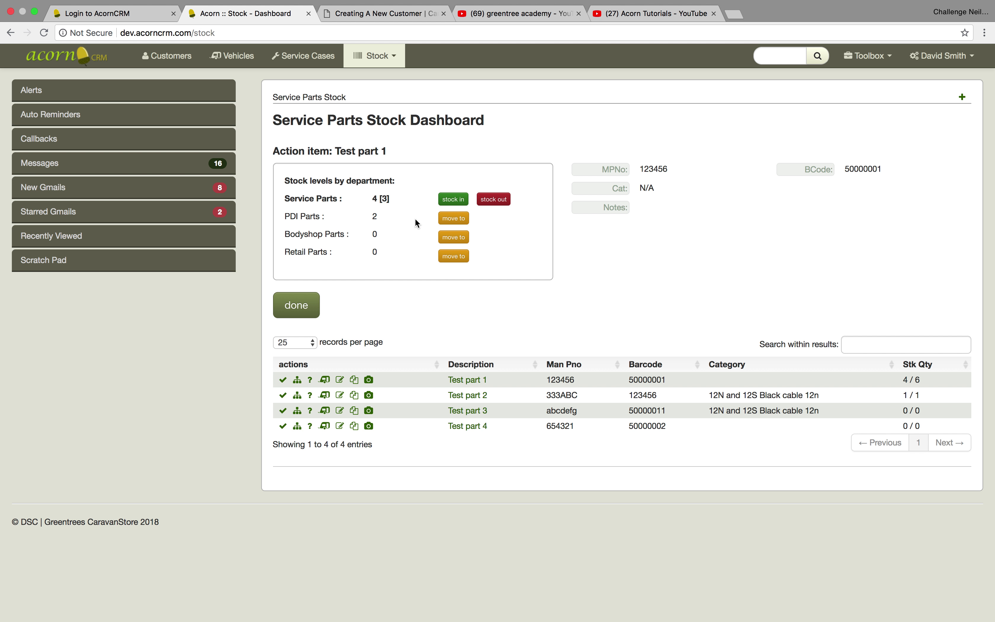